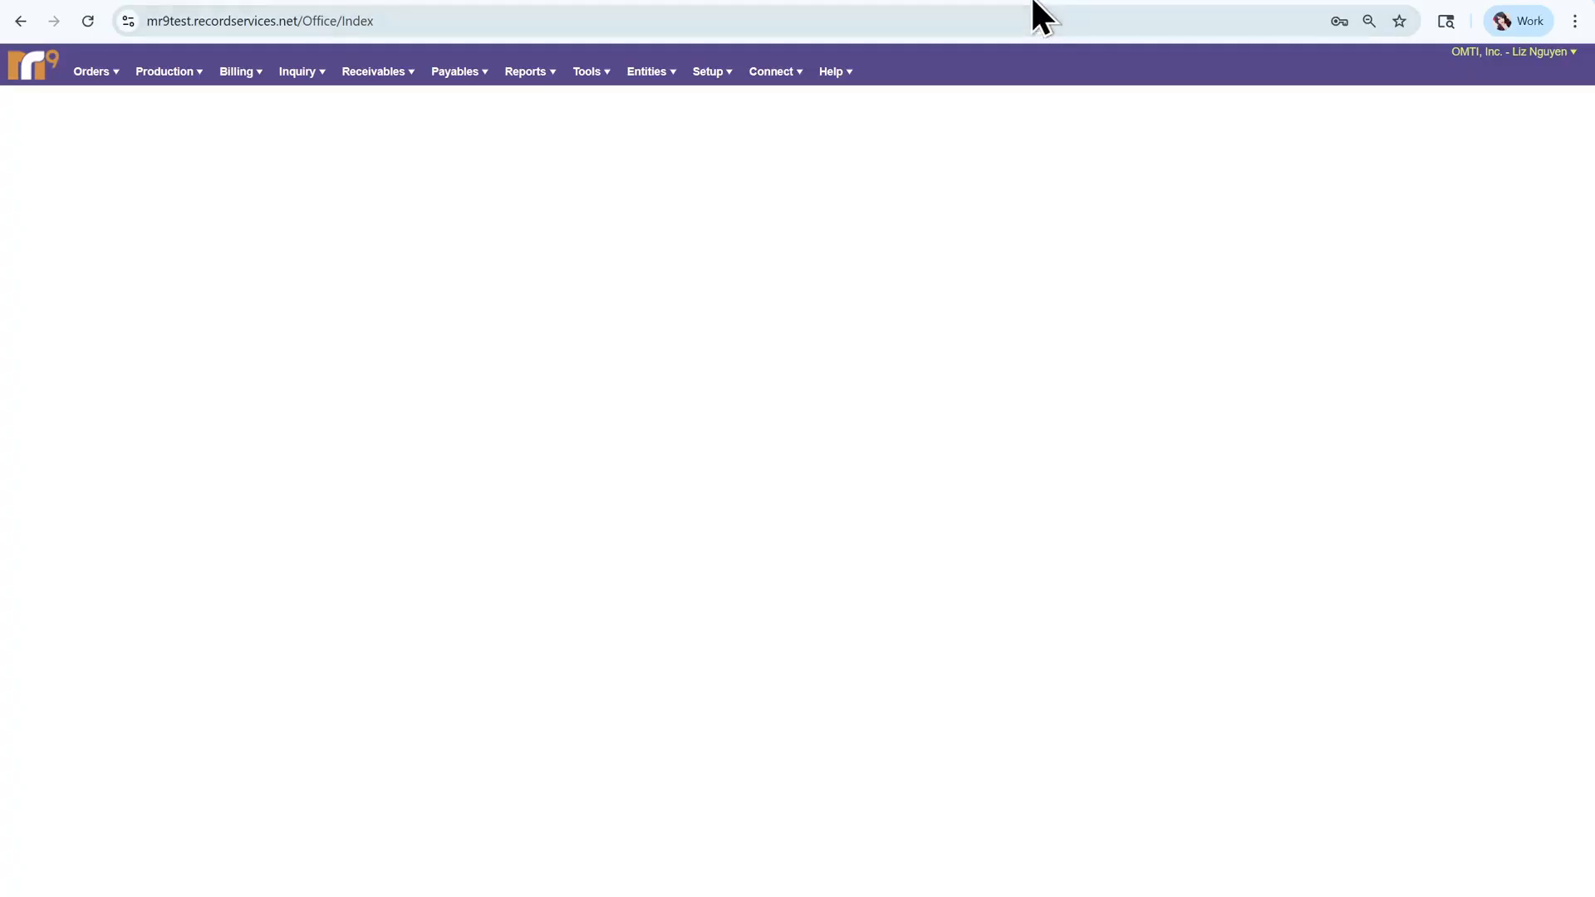
- Start a blank New User form from Setup > Users and Groups
{"action": "left_click", "coordinate": [711, 71]}
{"action": "left_click", "coordinate": [726, 127]}
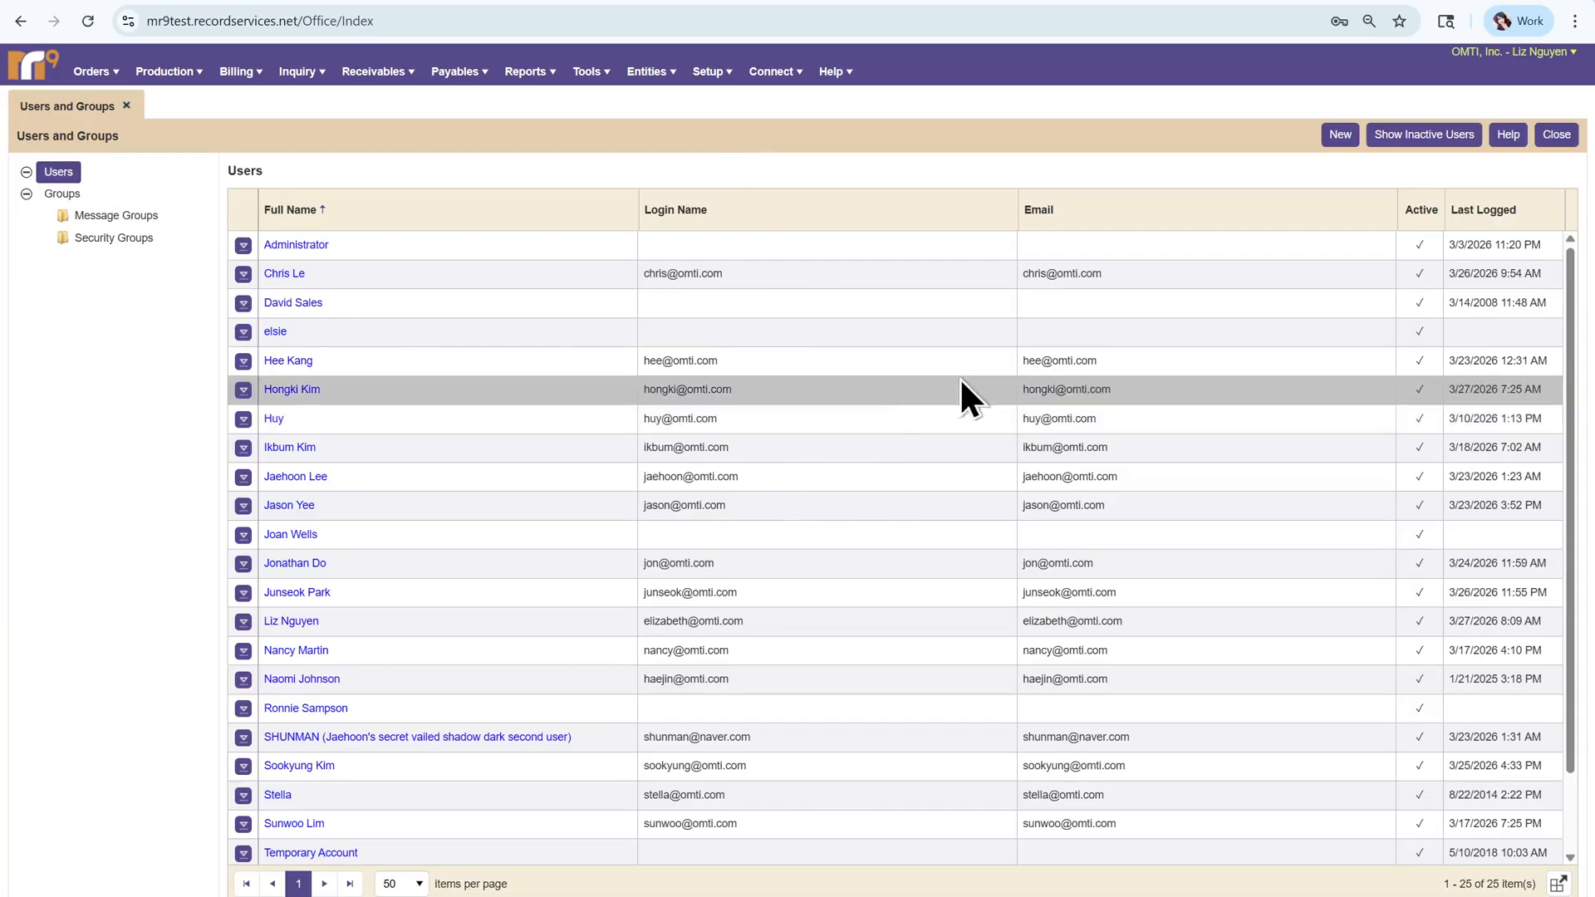
{"action": "left_click", "coordinate": [1336, 134]}
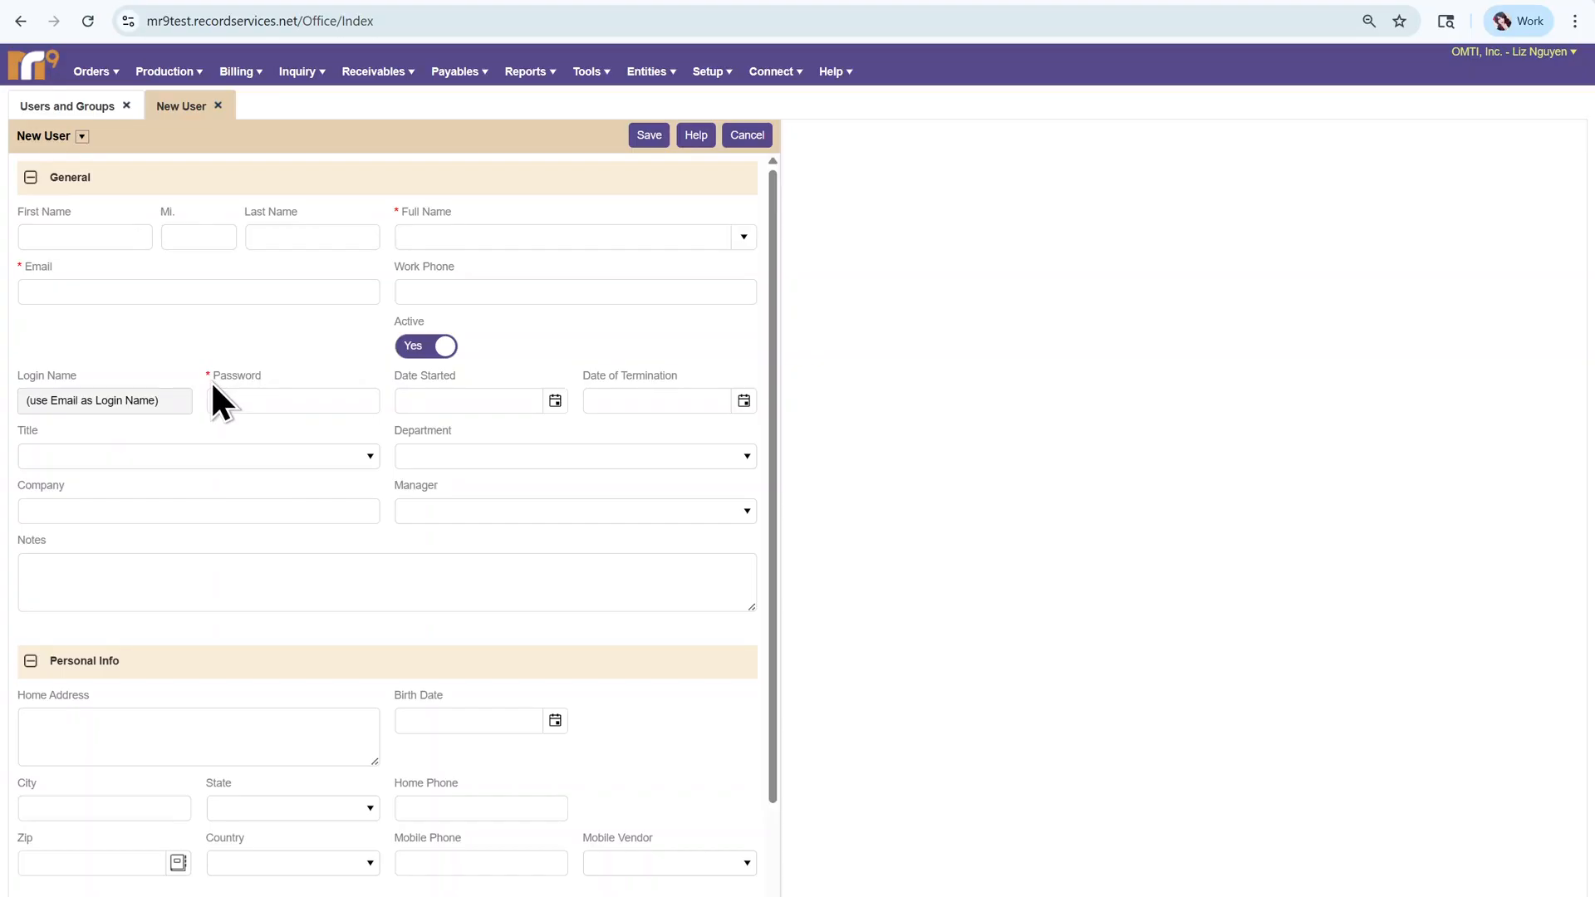
- Enter the user's first and last name, pick the first-last Full Name format, and fill in their e-mail
{"action": "left_click", "coordinate": [103, 242]}
{"action": "key", "text": "Tab"}
{"action": "key", "text": "Tab"}
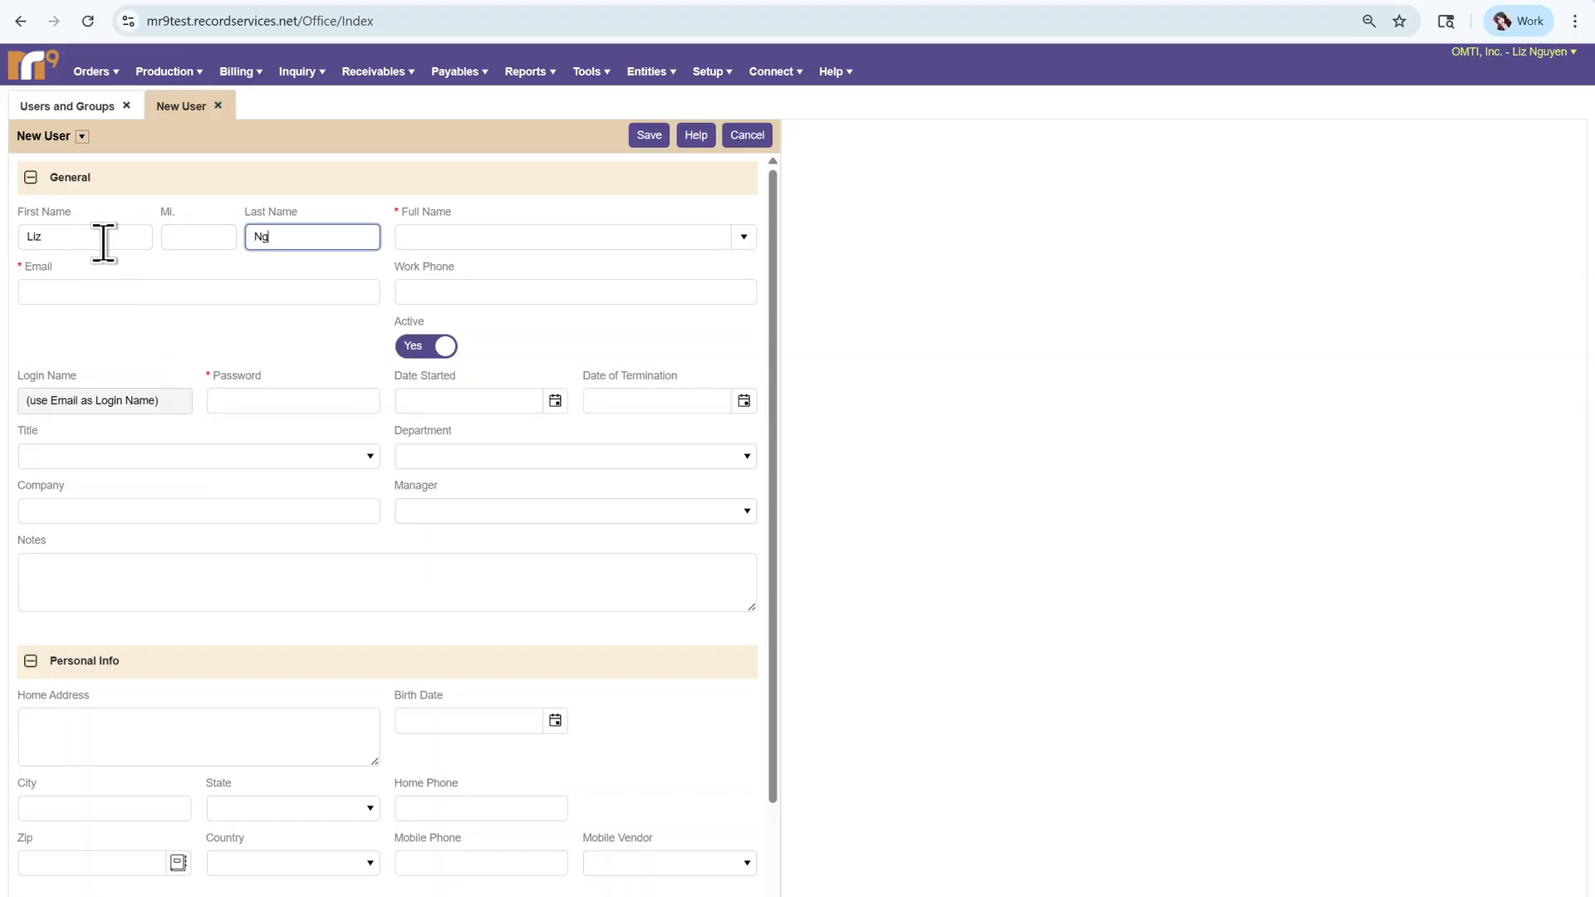
{"action": "left_click", "coordinate": [751, 244]}
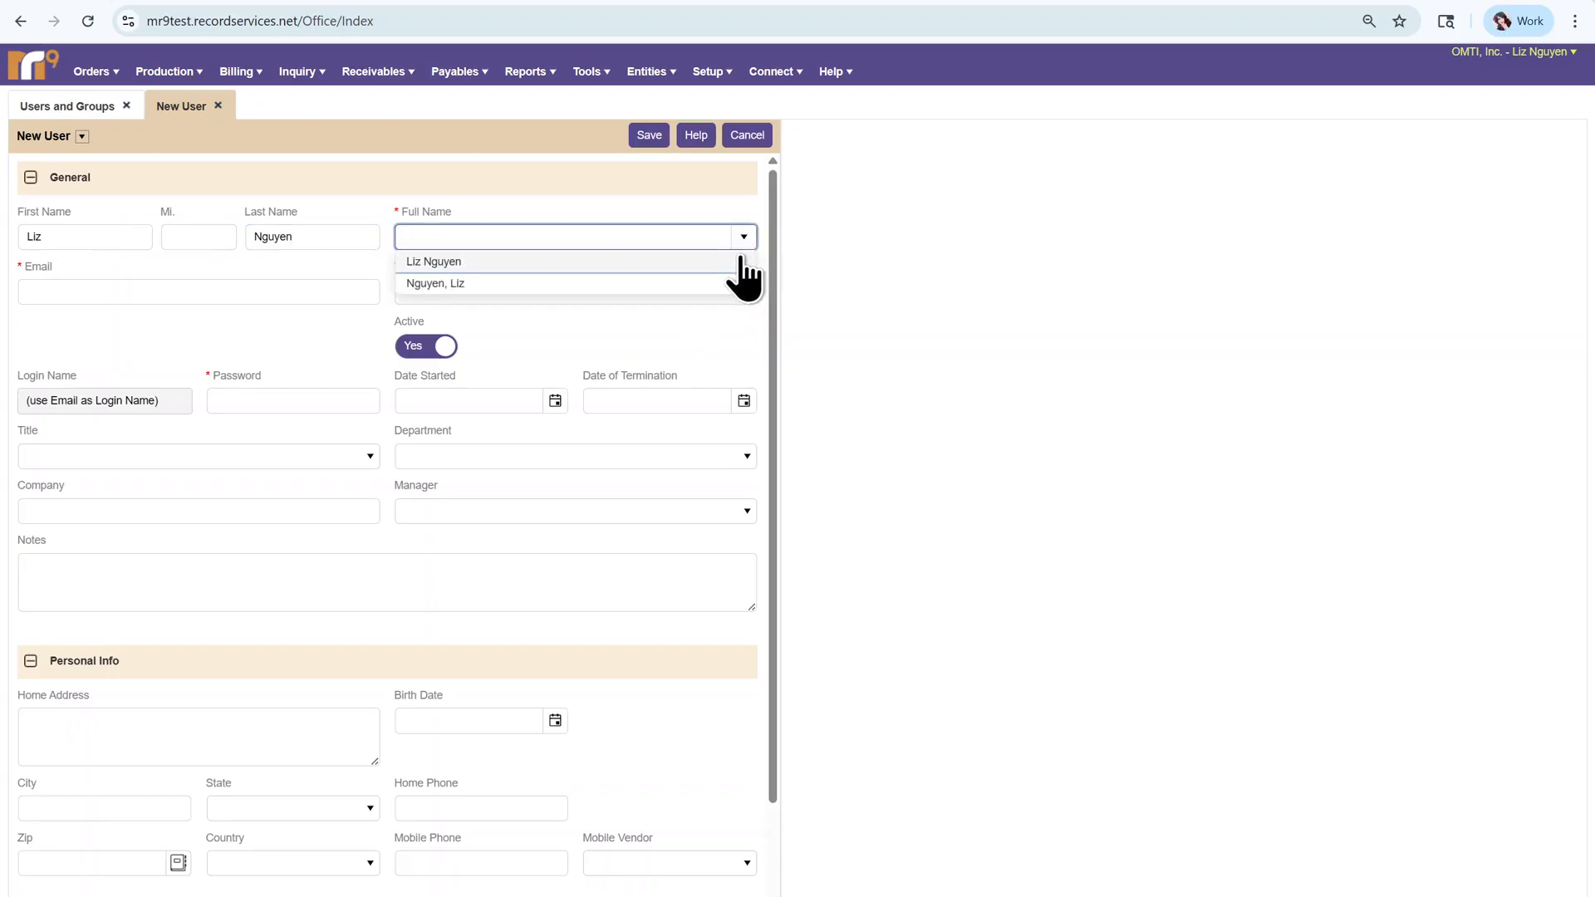
{"action": "left_click", "coordinate": [740, 261]}
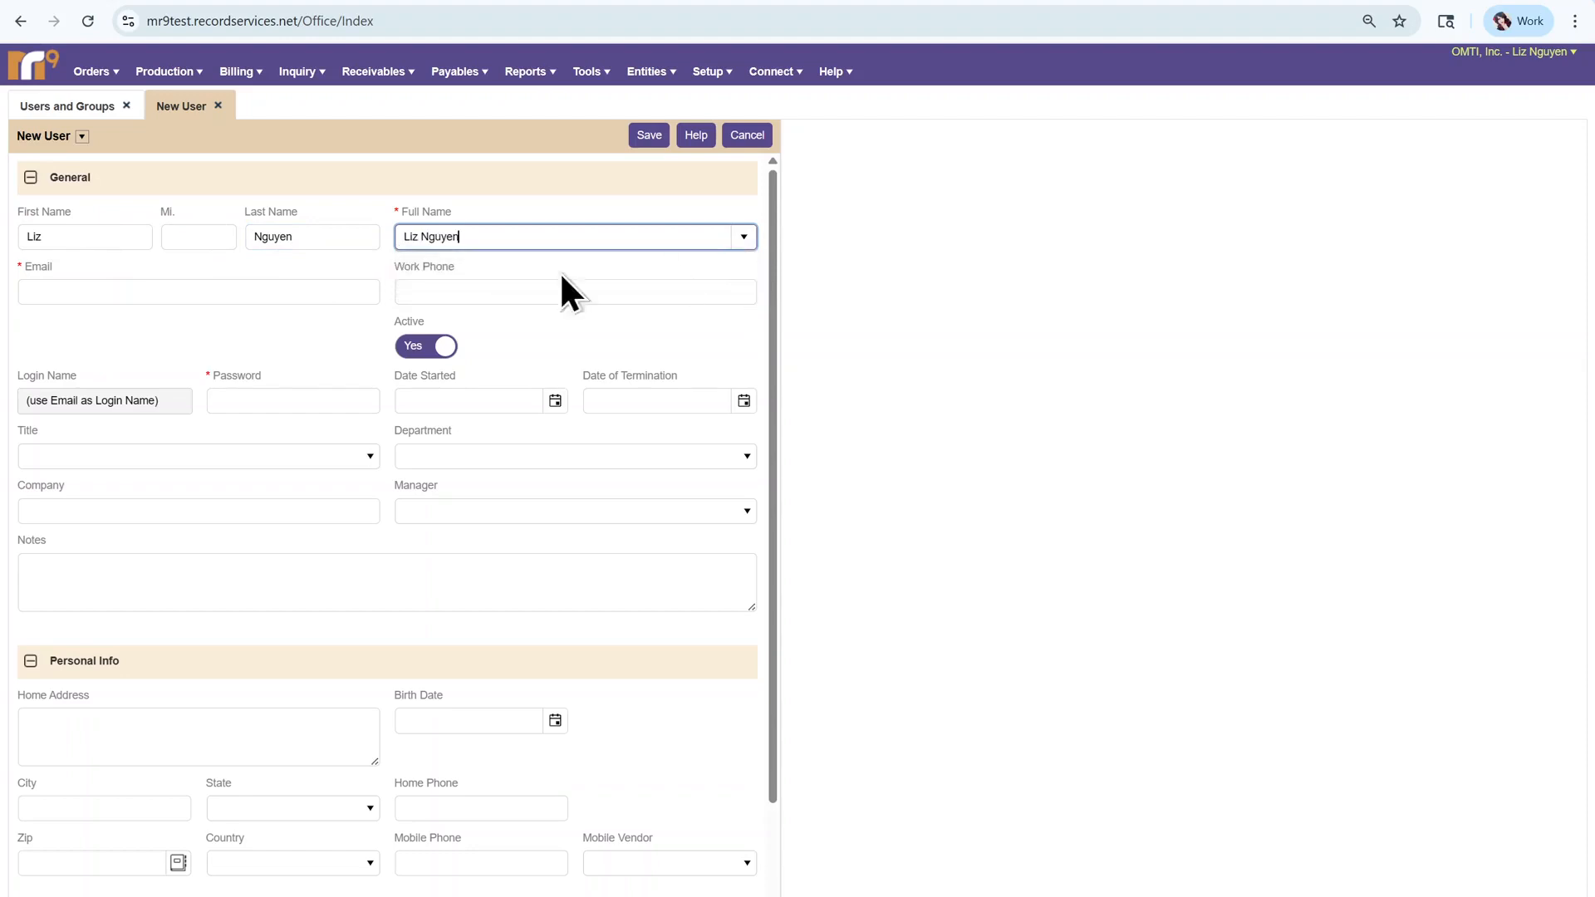
{"action": "left_click", "coordinate": [194, 287]}
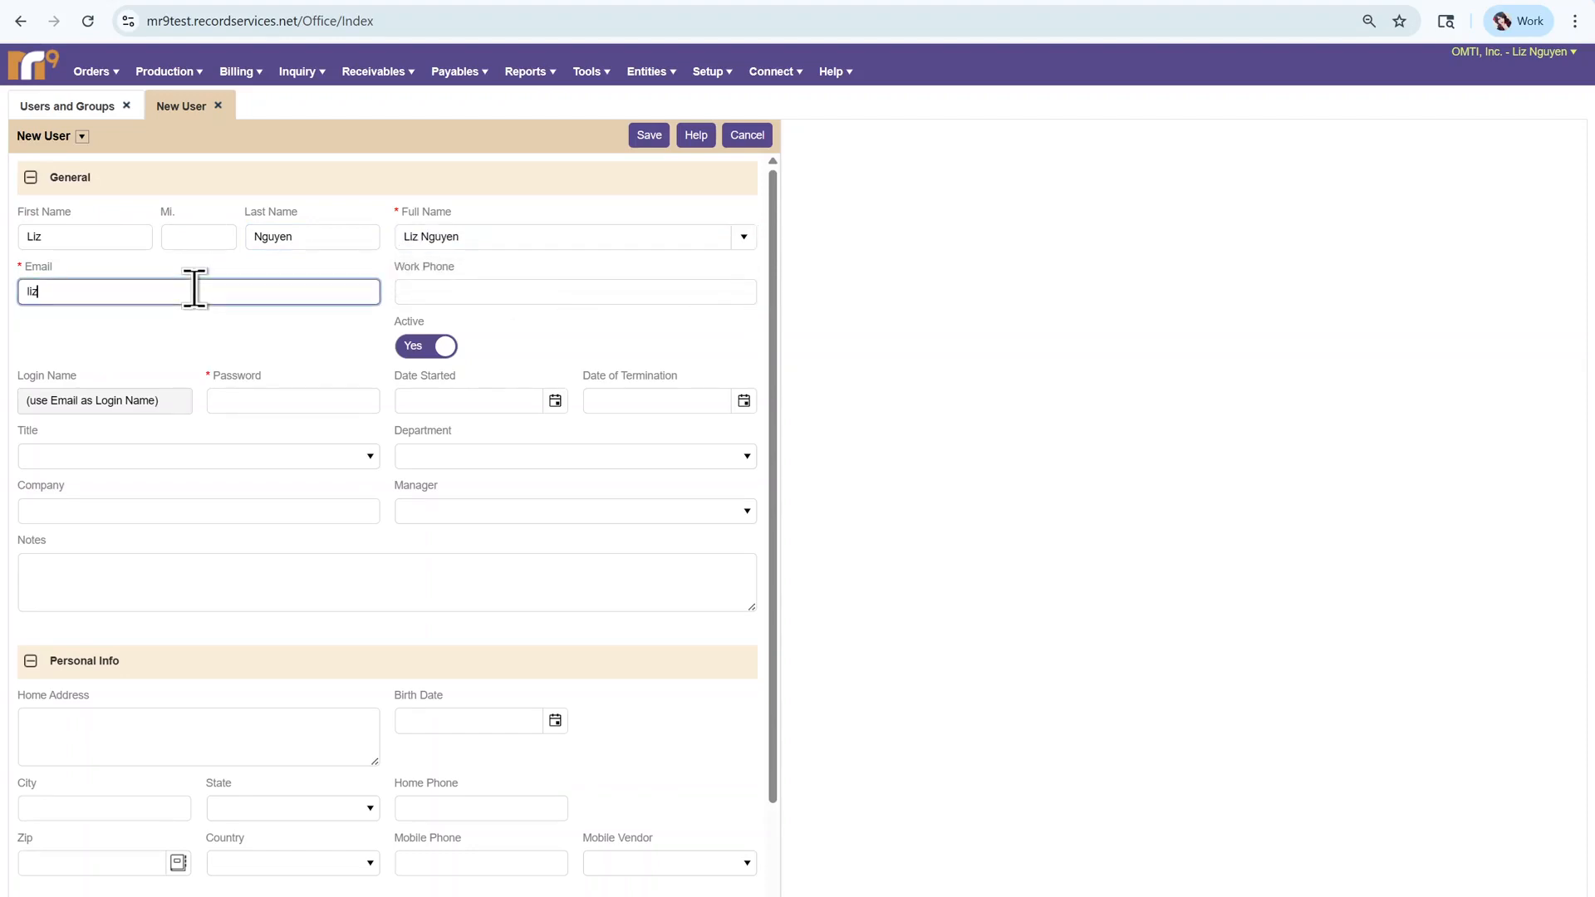
{"action": "left_click", "coordinate": [132, 357]}
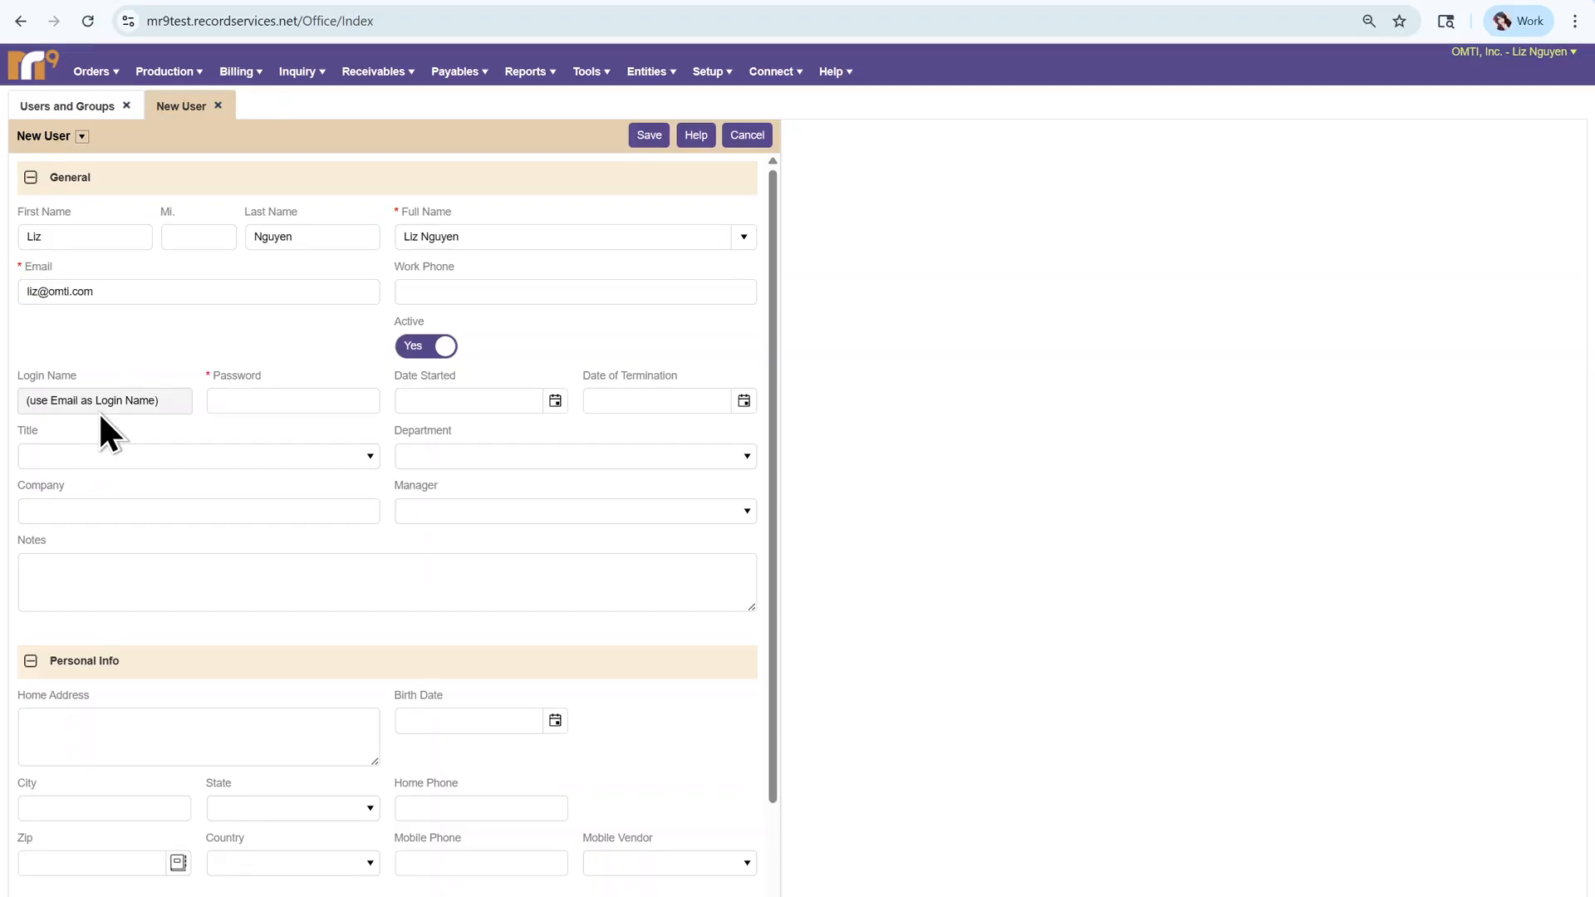
- Give the new user a password and save the user record
{"action": "left_click", "coordinate": [279, 409]}
{"action": "type", "text": "•••••"}
{"action": "left_click", "coordinate": [283, 363]}
{"action": "scroll", "coordinate": [239, 502], "scroll_direction": "down", "scroll_amount": 2}
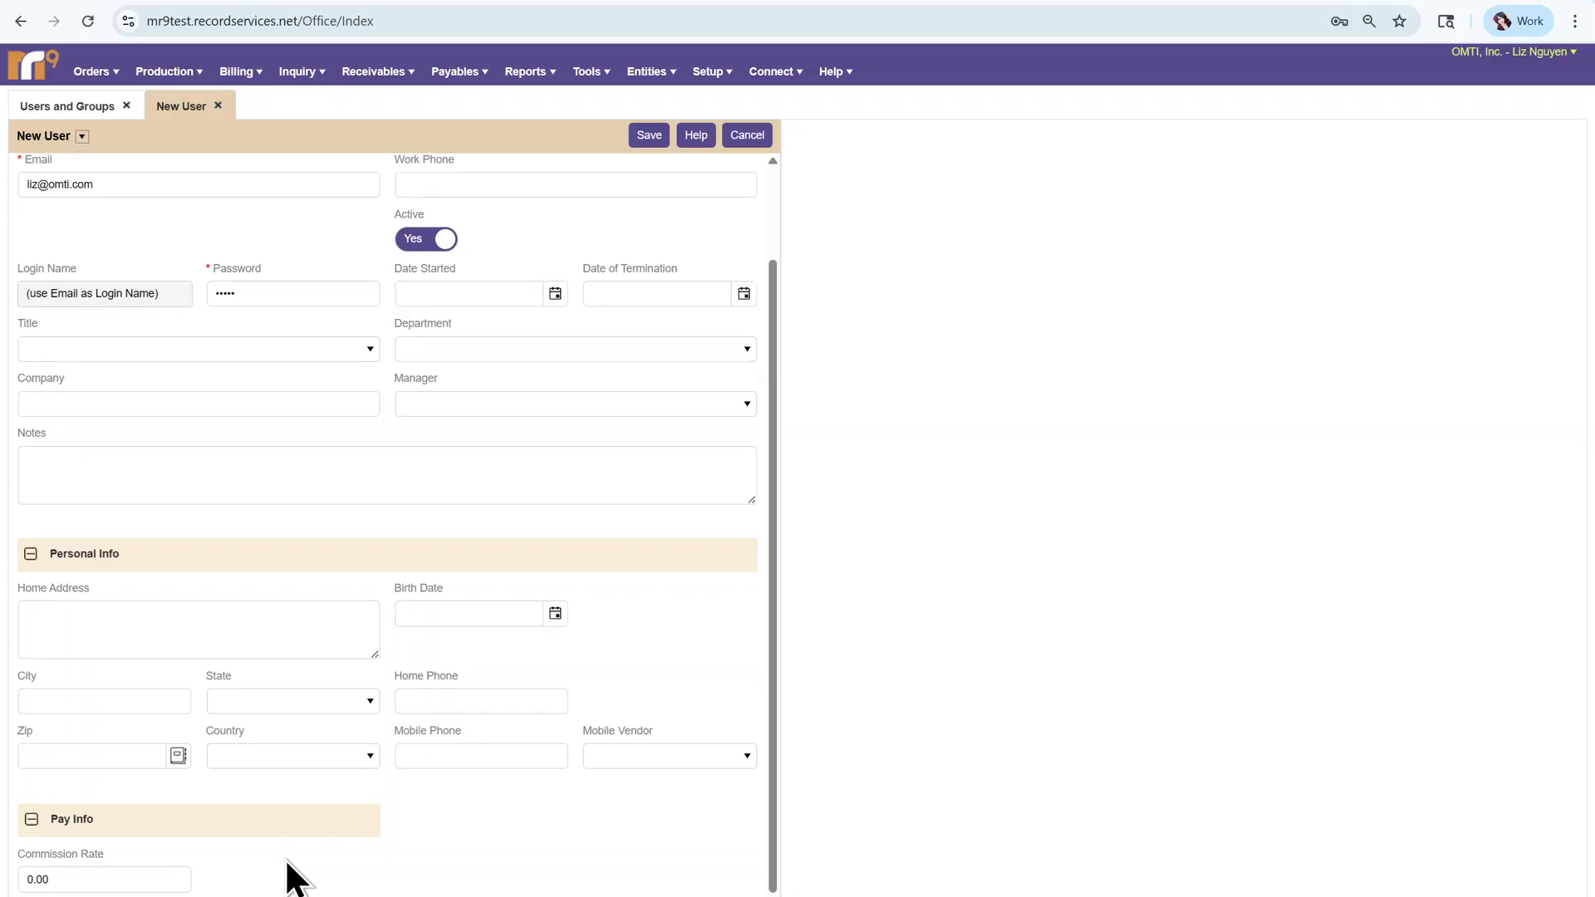
{"action": "left_click", "coordinate": [652, 140]}
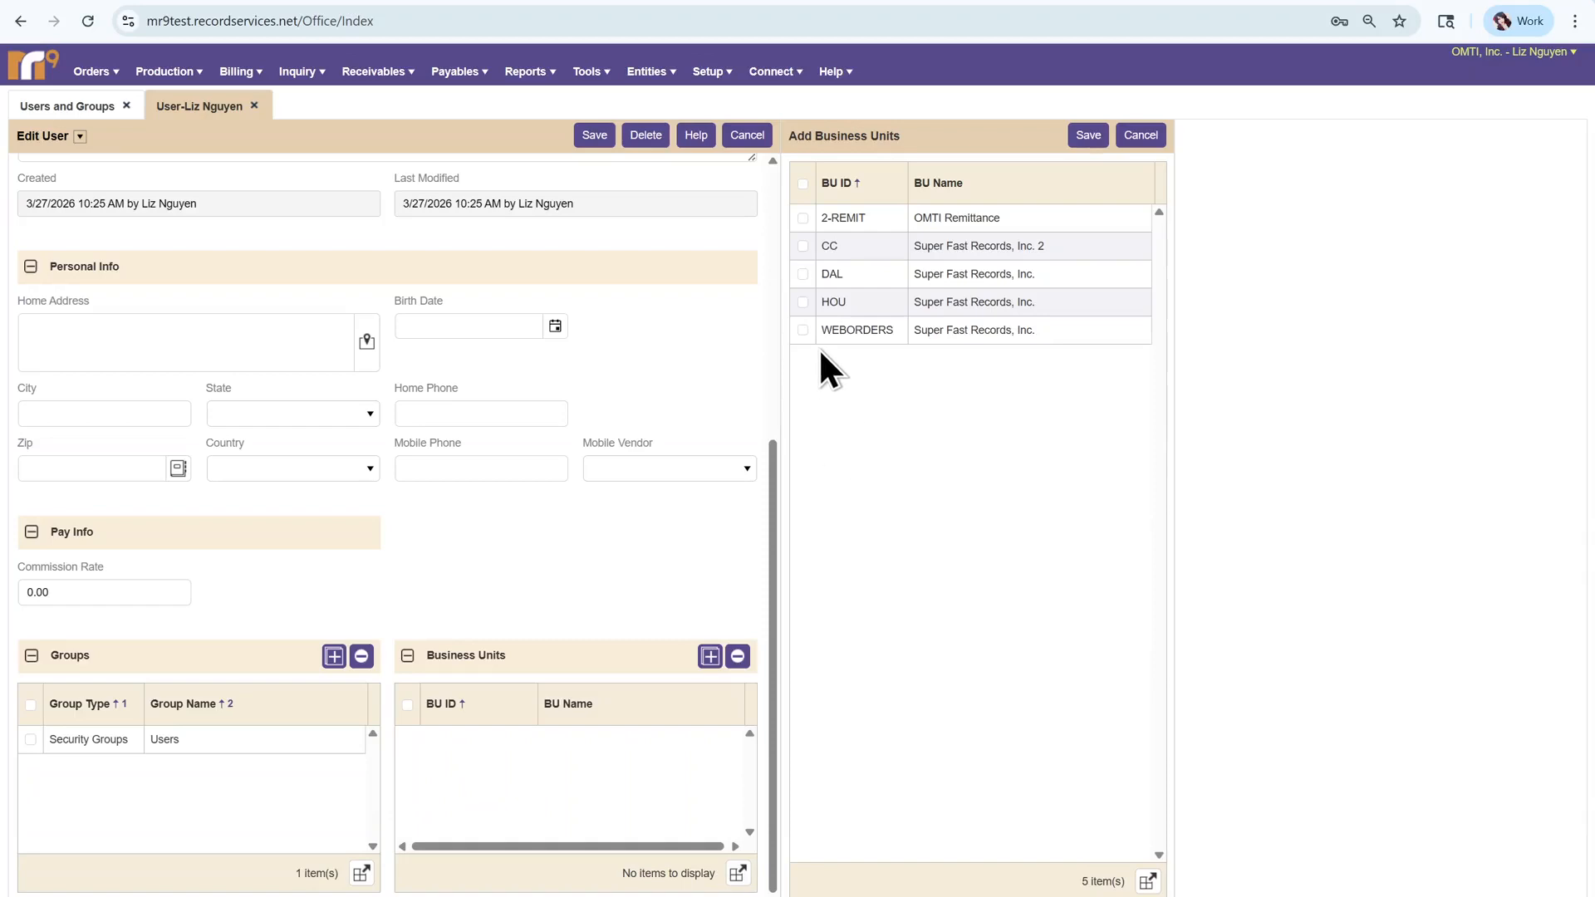
- Assign all five business units to the user and save the record
{"action": "left_click", "coordinate": [801, 184]}
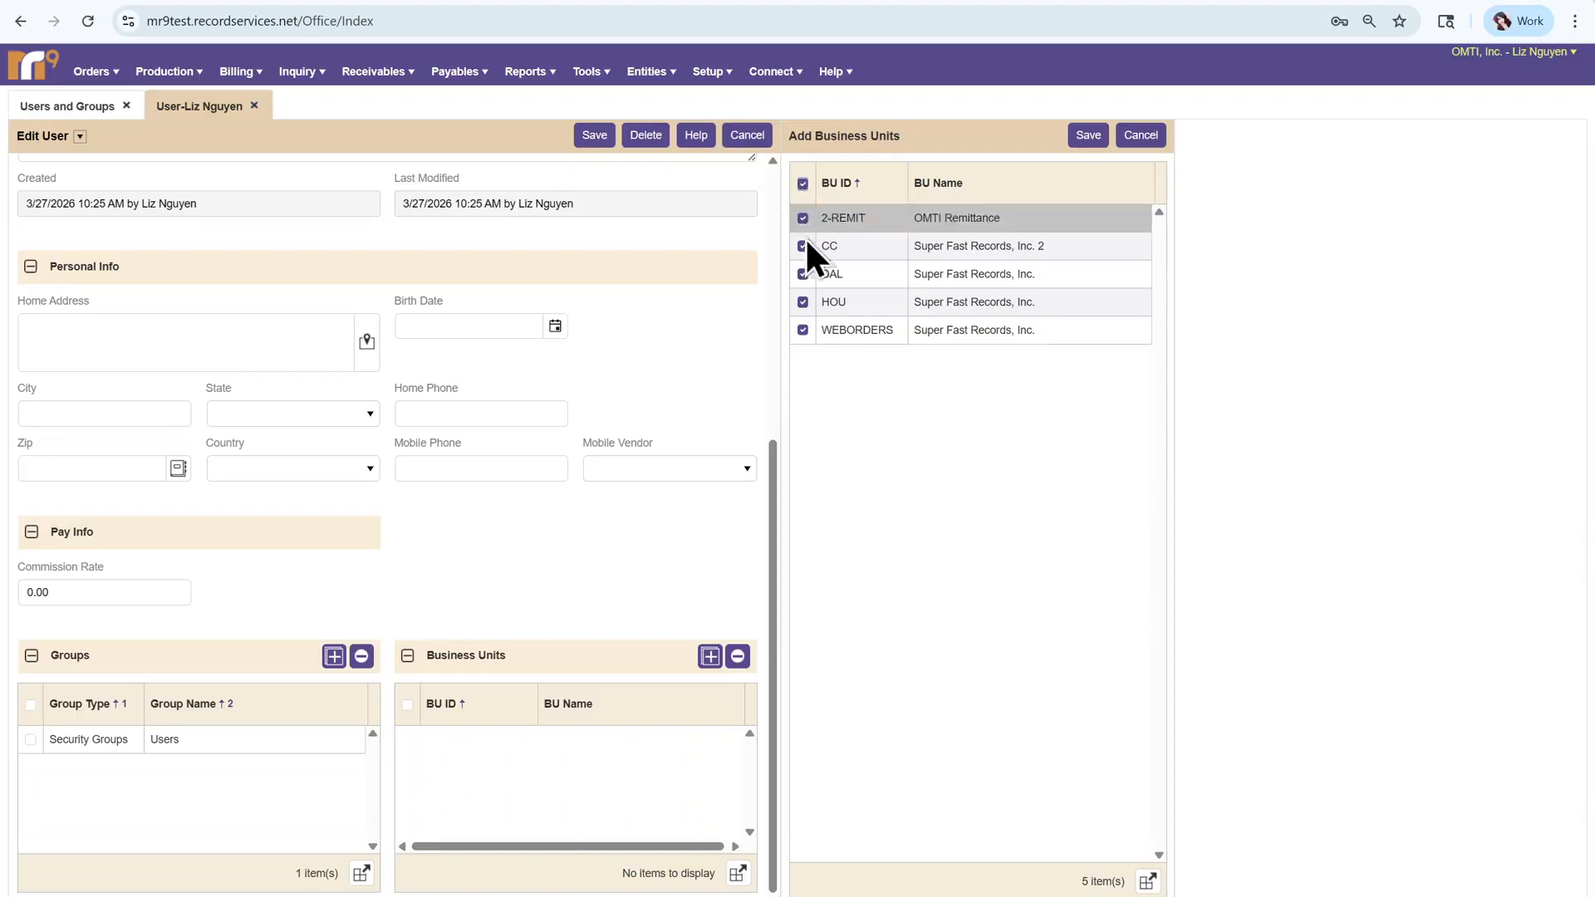
{"action": "left_click", "coordinate": [1090, 148]}
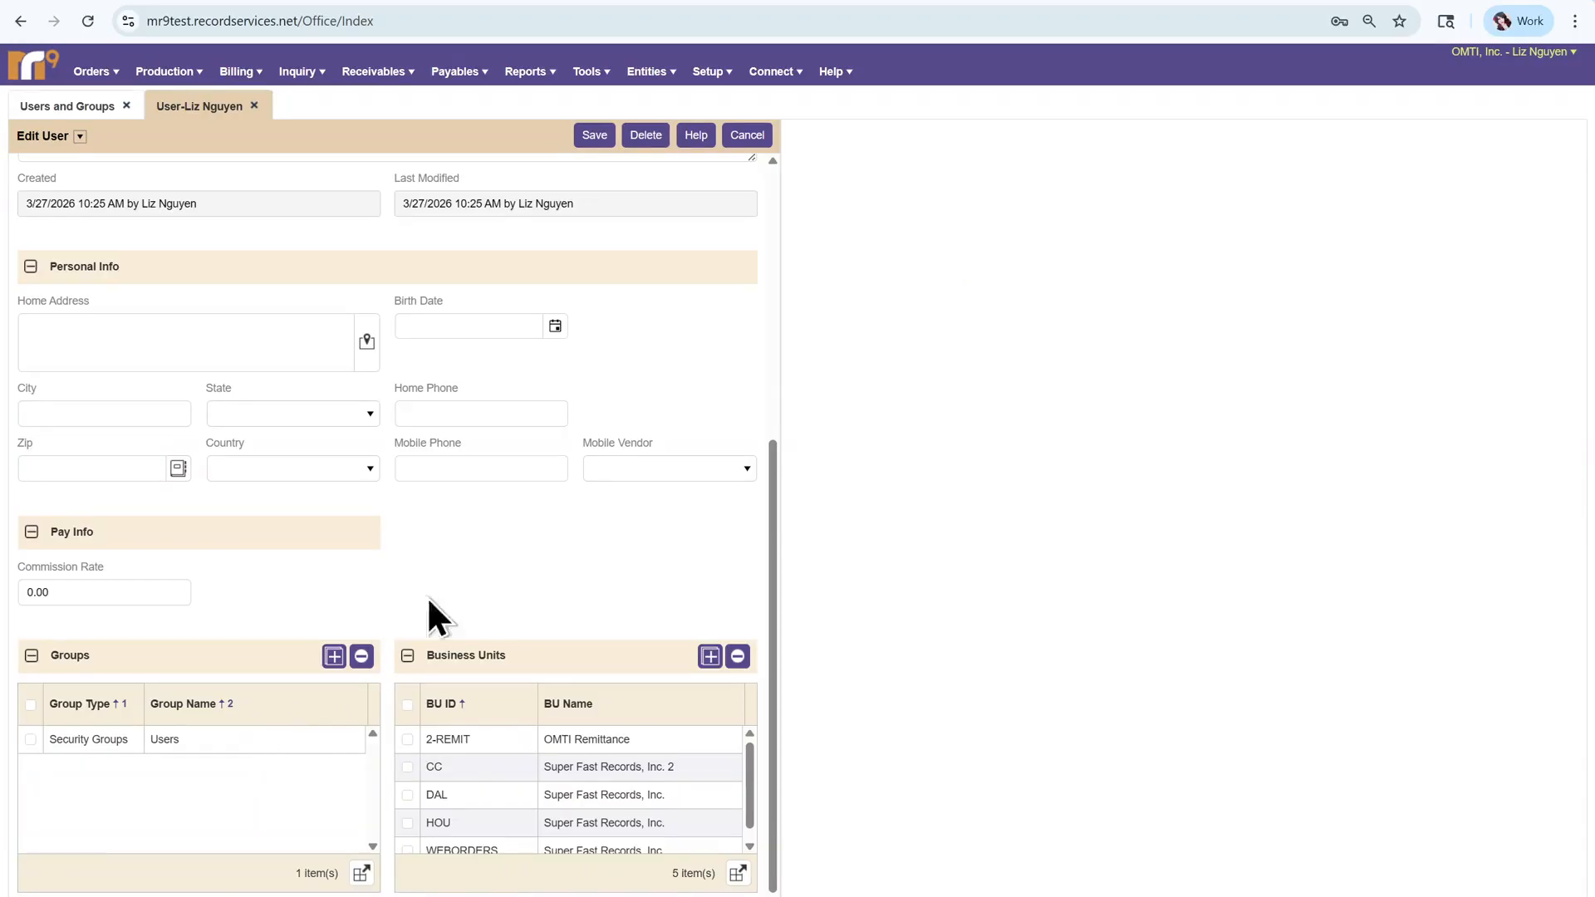
{"action": "left_click", "coordinate": [595, 136]}
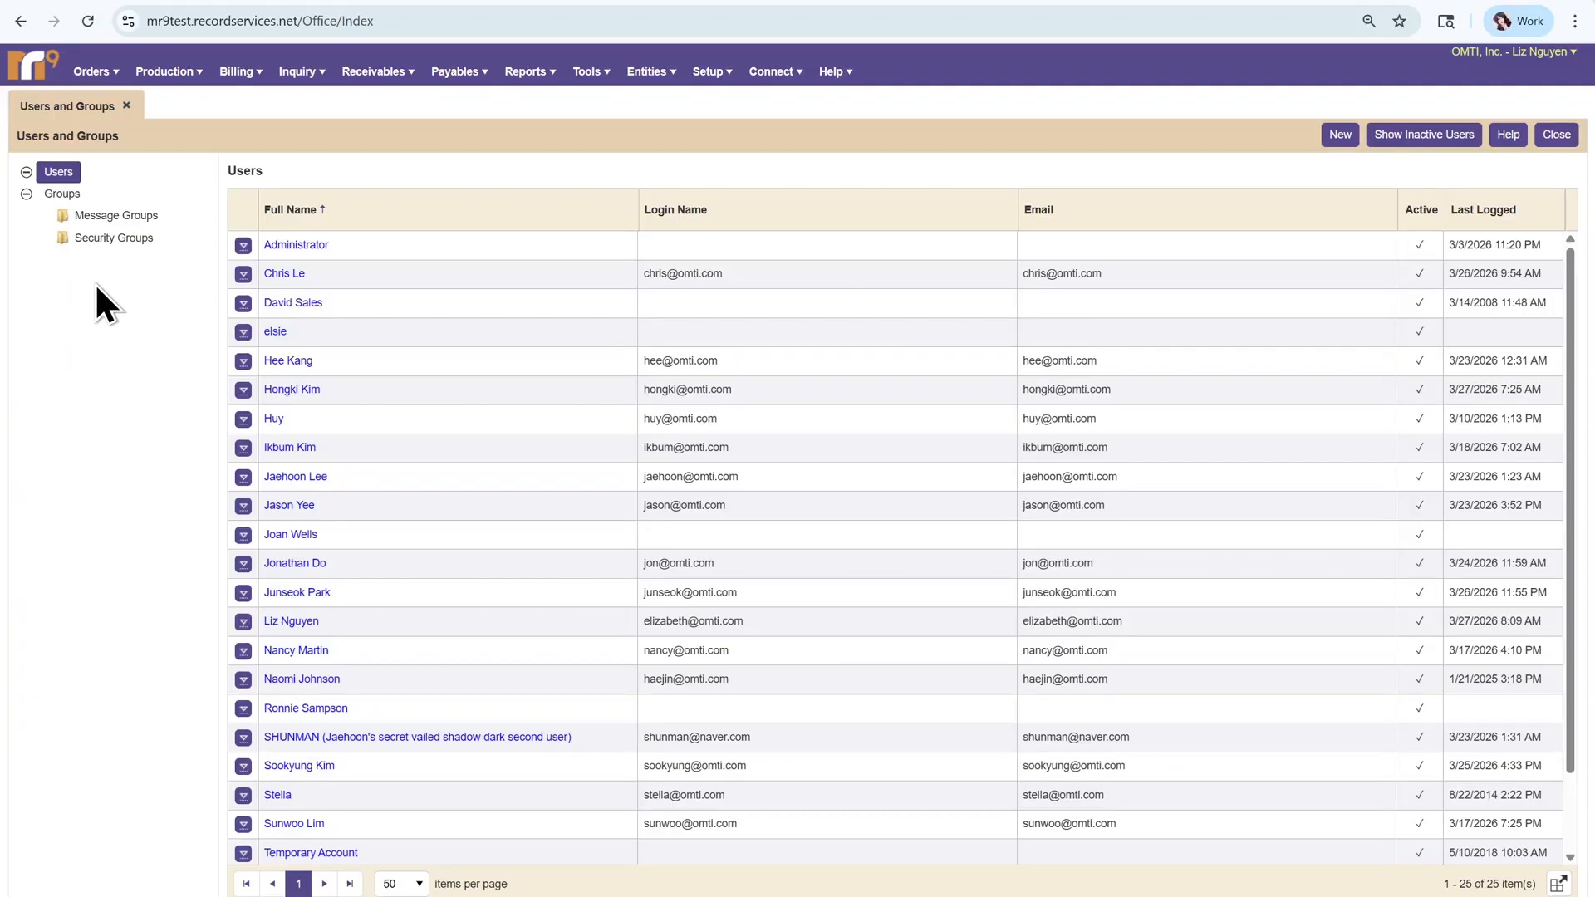
- Show the Security Groups list and begin a new security group
{"action": "left_click", "coordinate": [121, 238]}
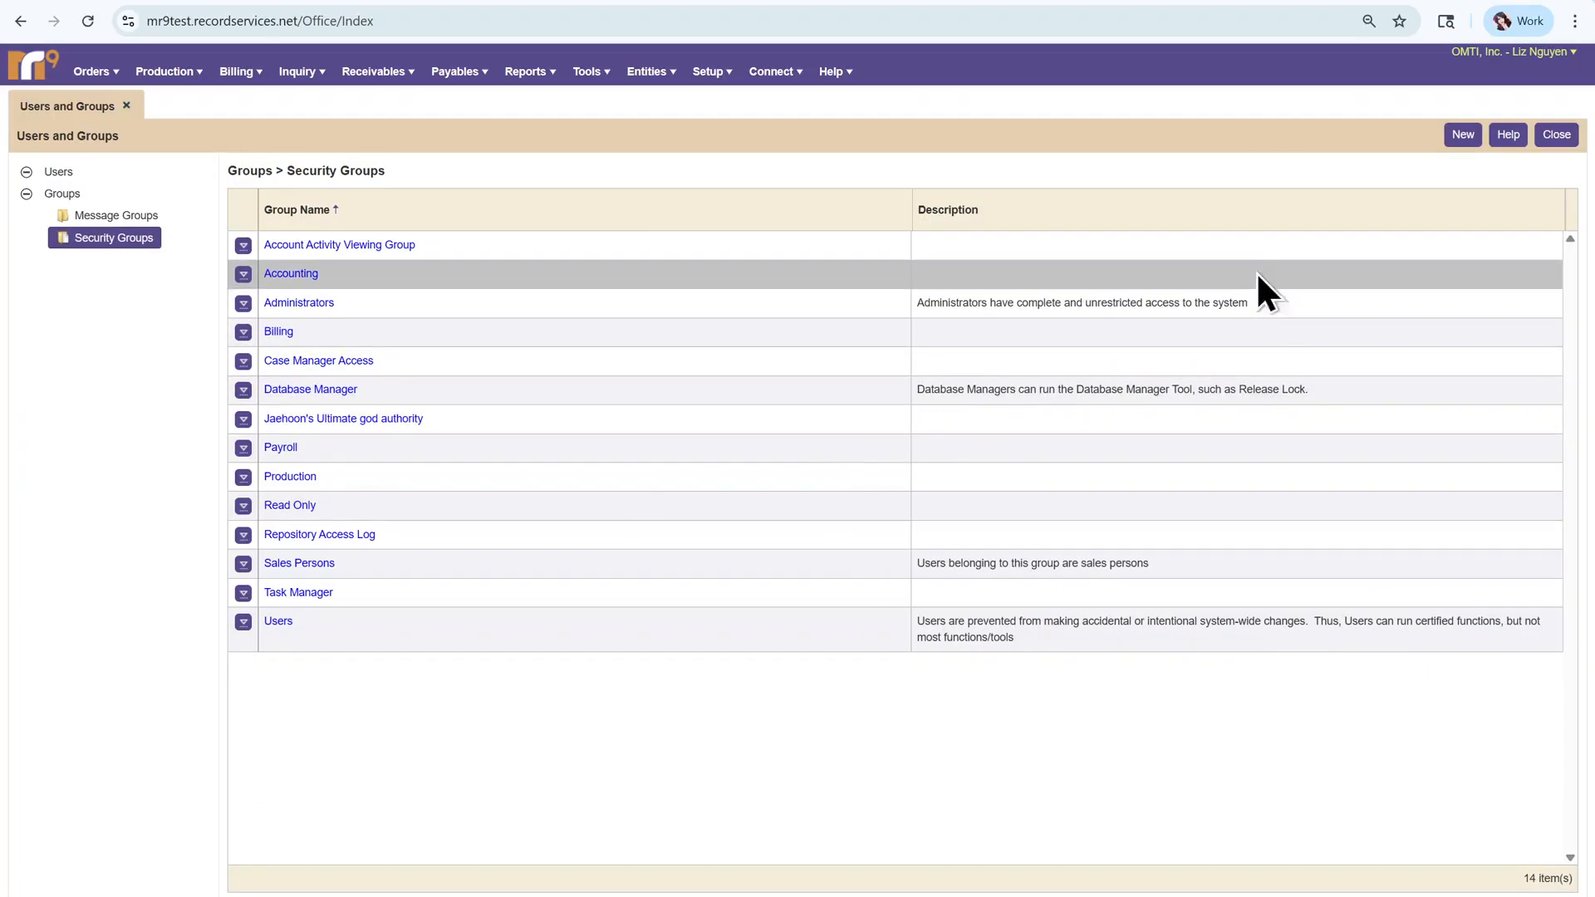
{"action": "left_click", "coordinate": [1459, 137]}
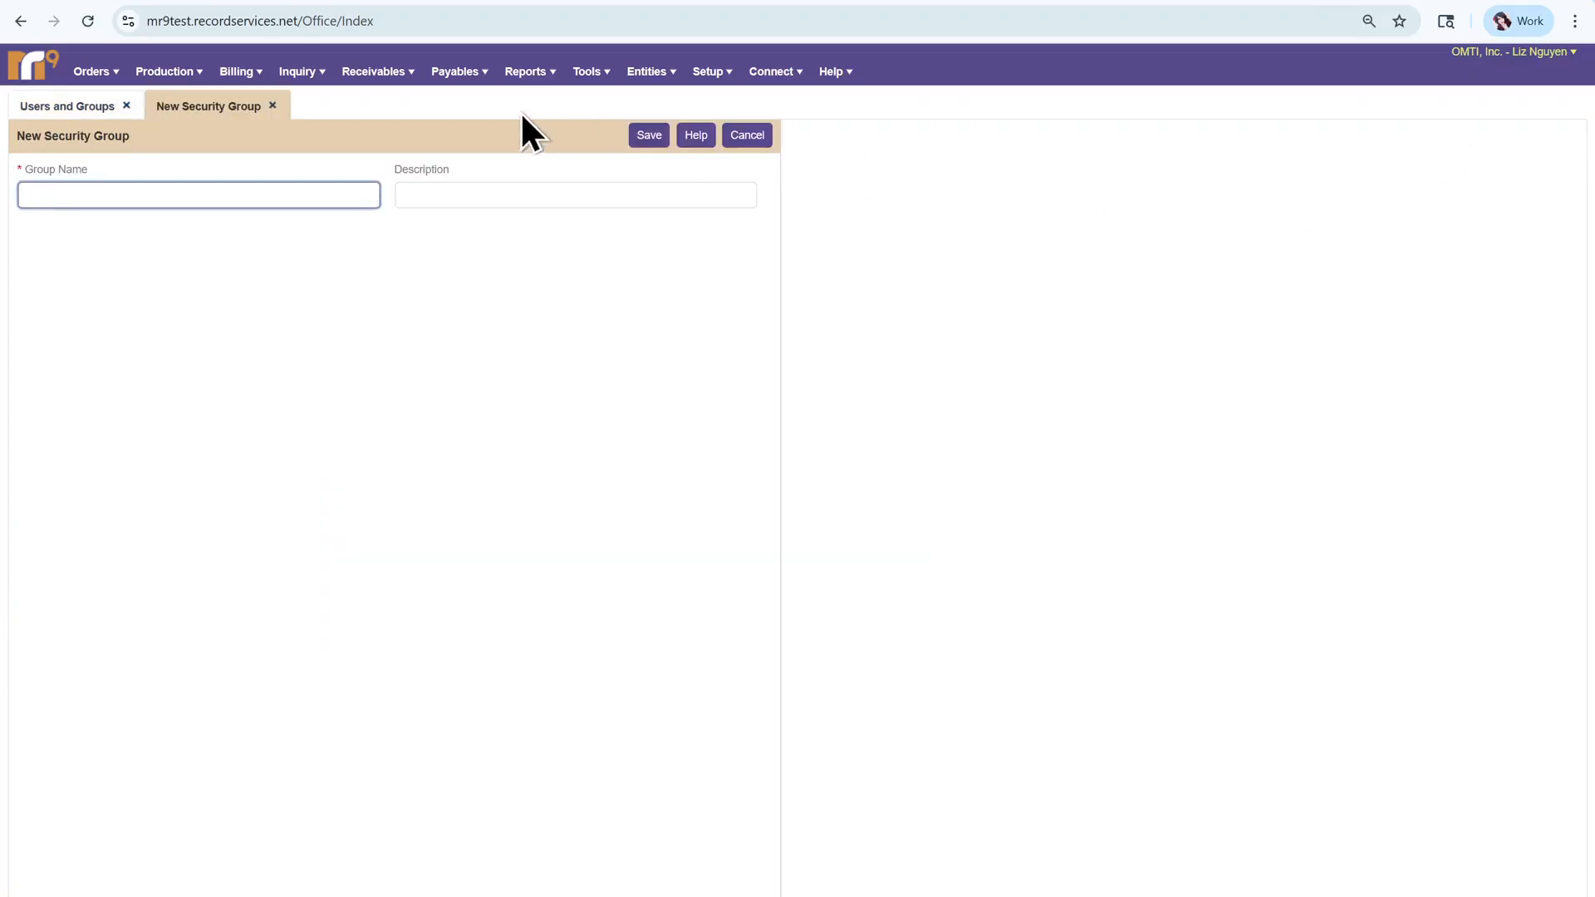
- Name the new security group Orders and save it
{"action": "type", "text": "Crders"}
{"action": "left_click", "coordinate": [434, 196]}
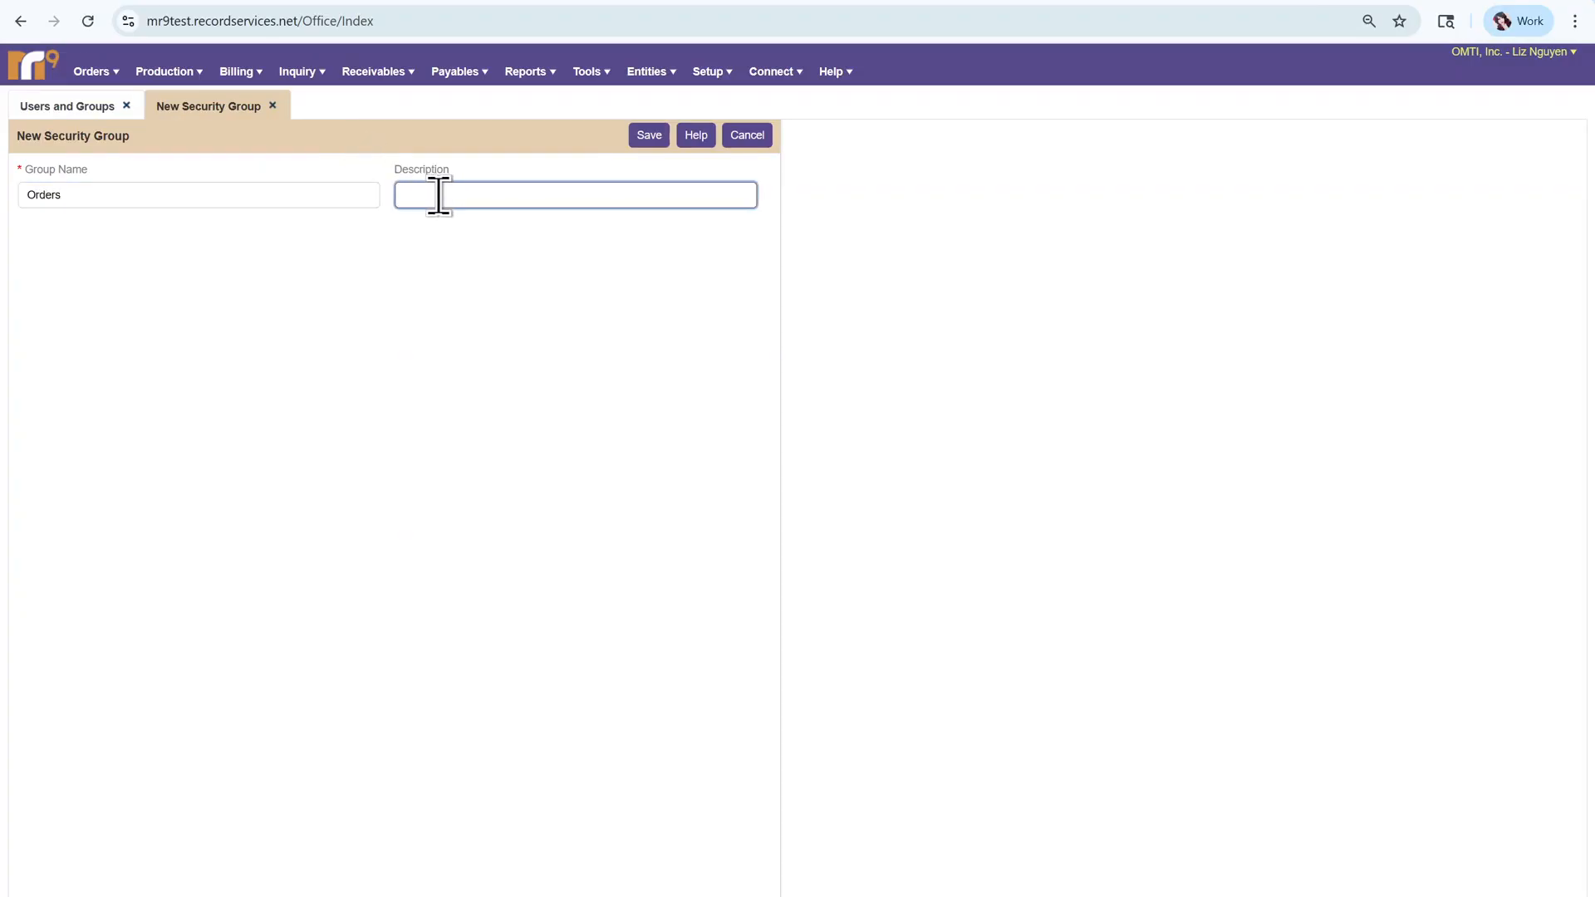
{"action": "left_click", "coordinate": [648, 137]}
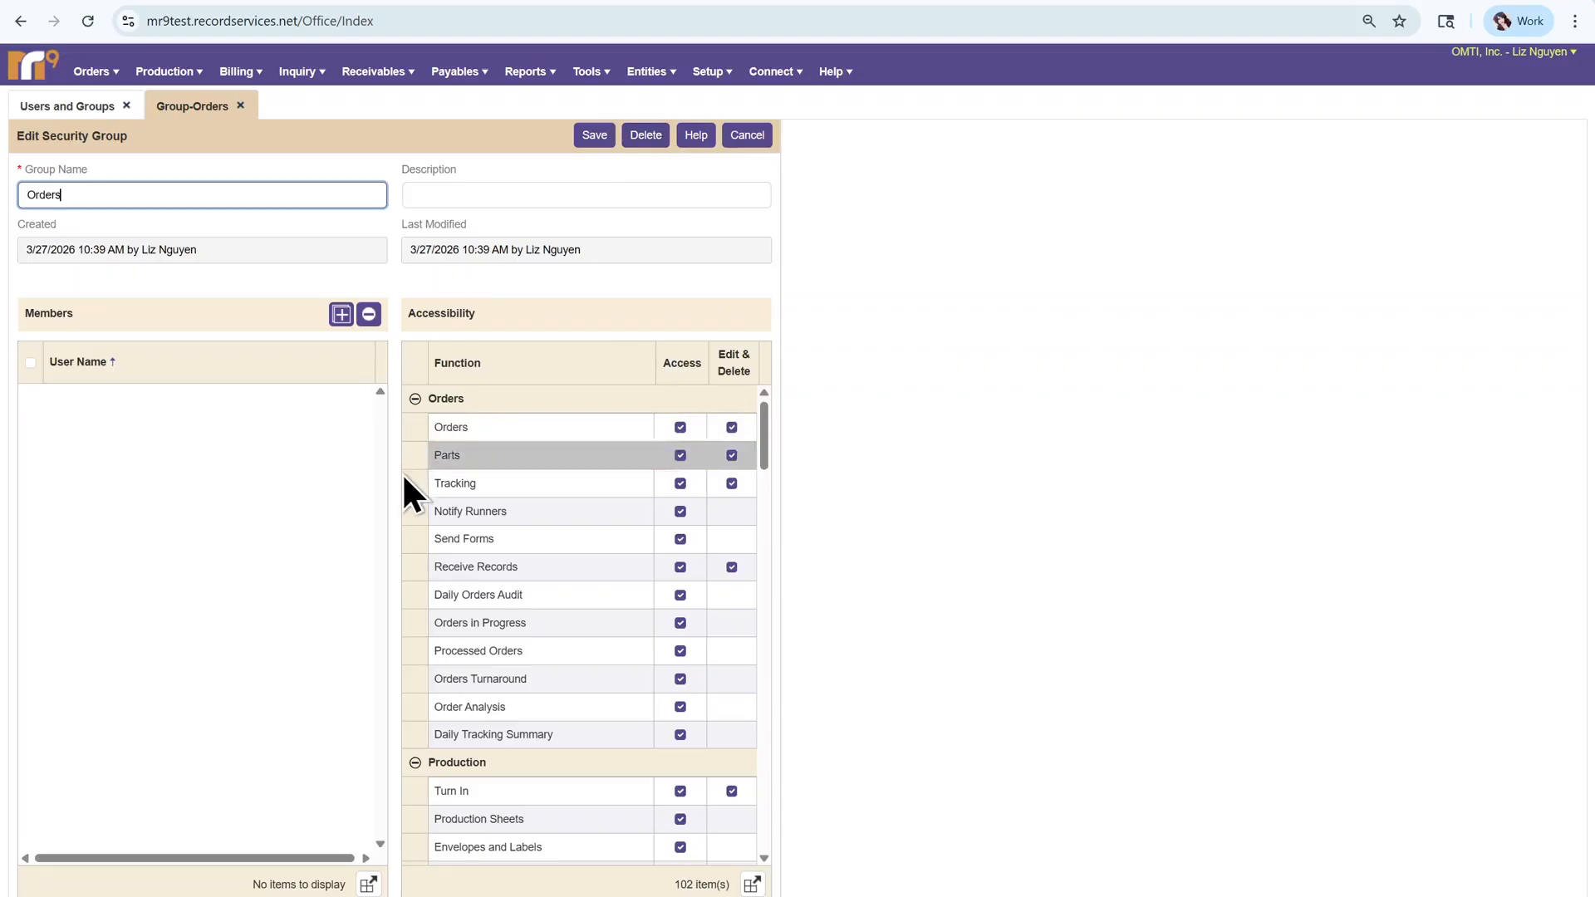
- Add two users as members of the Orders group and save the group
{"action": "left_click", "coordinate": [341, 315]}
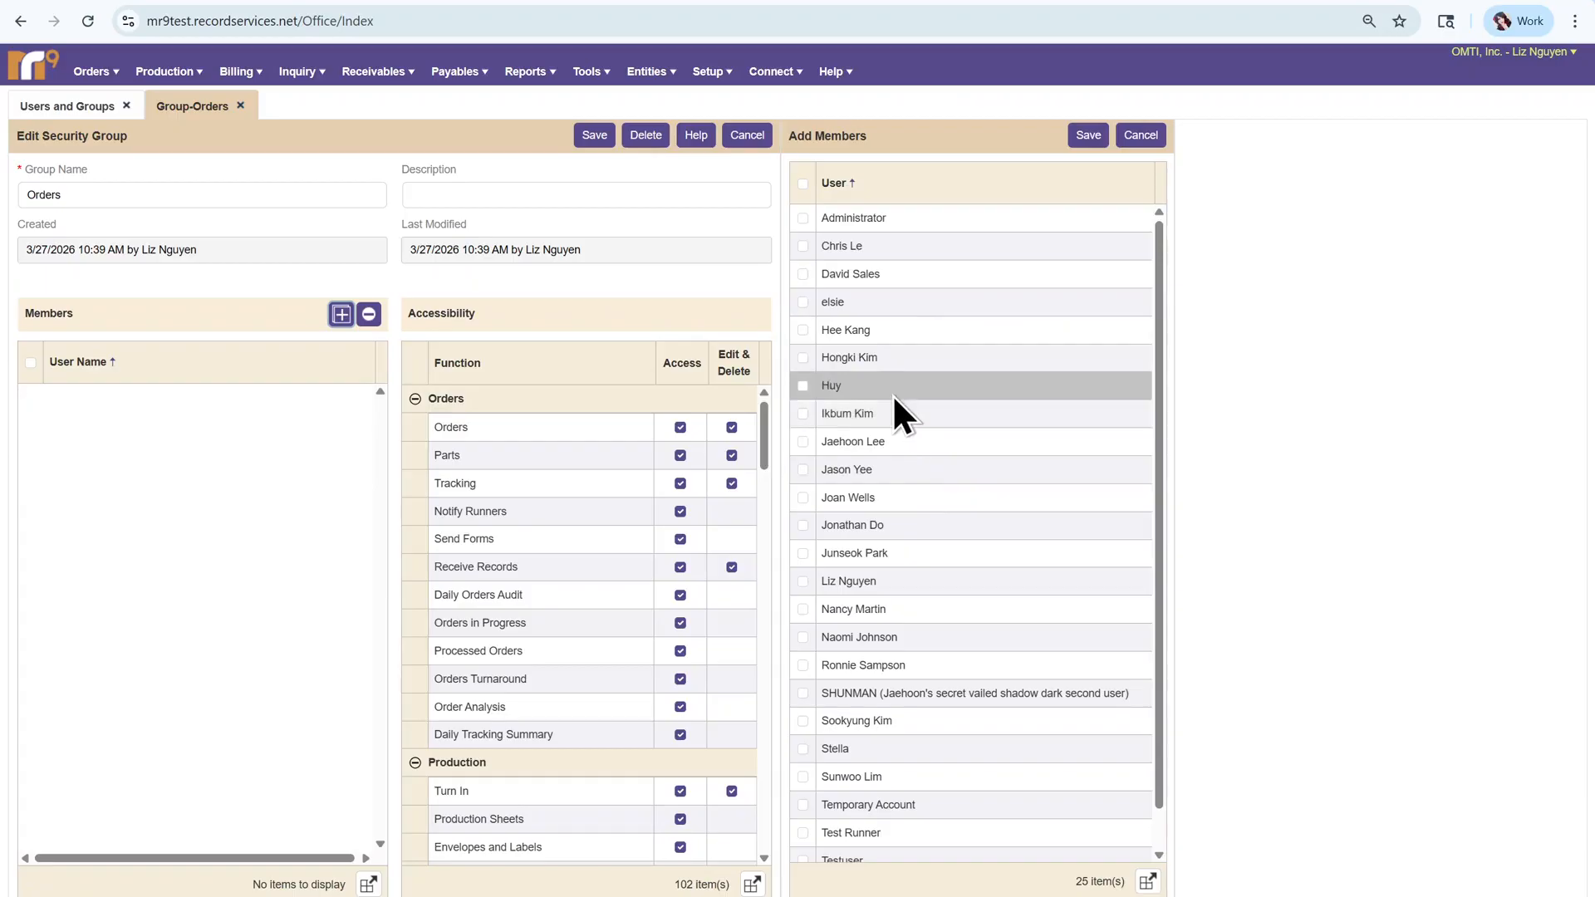
{"action": "left_click", "coordinate": [802, 385]}
{"action": "left_click", "coordinate": [802, 414]}
{"action": "left_click", "coordinate": [1084, 135]}
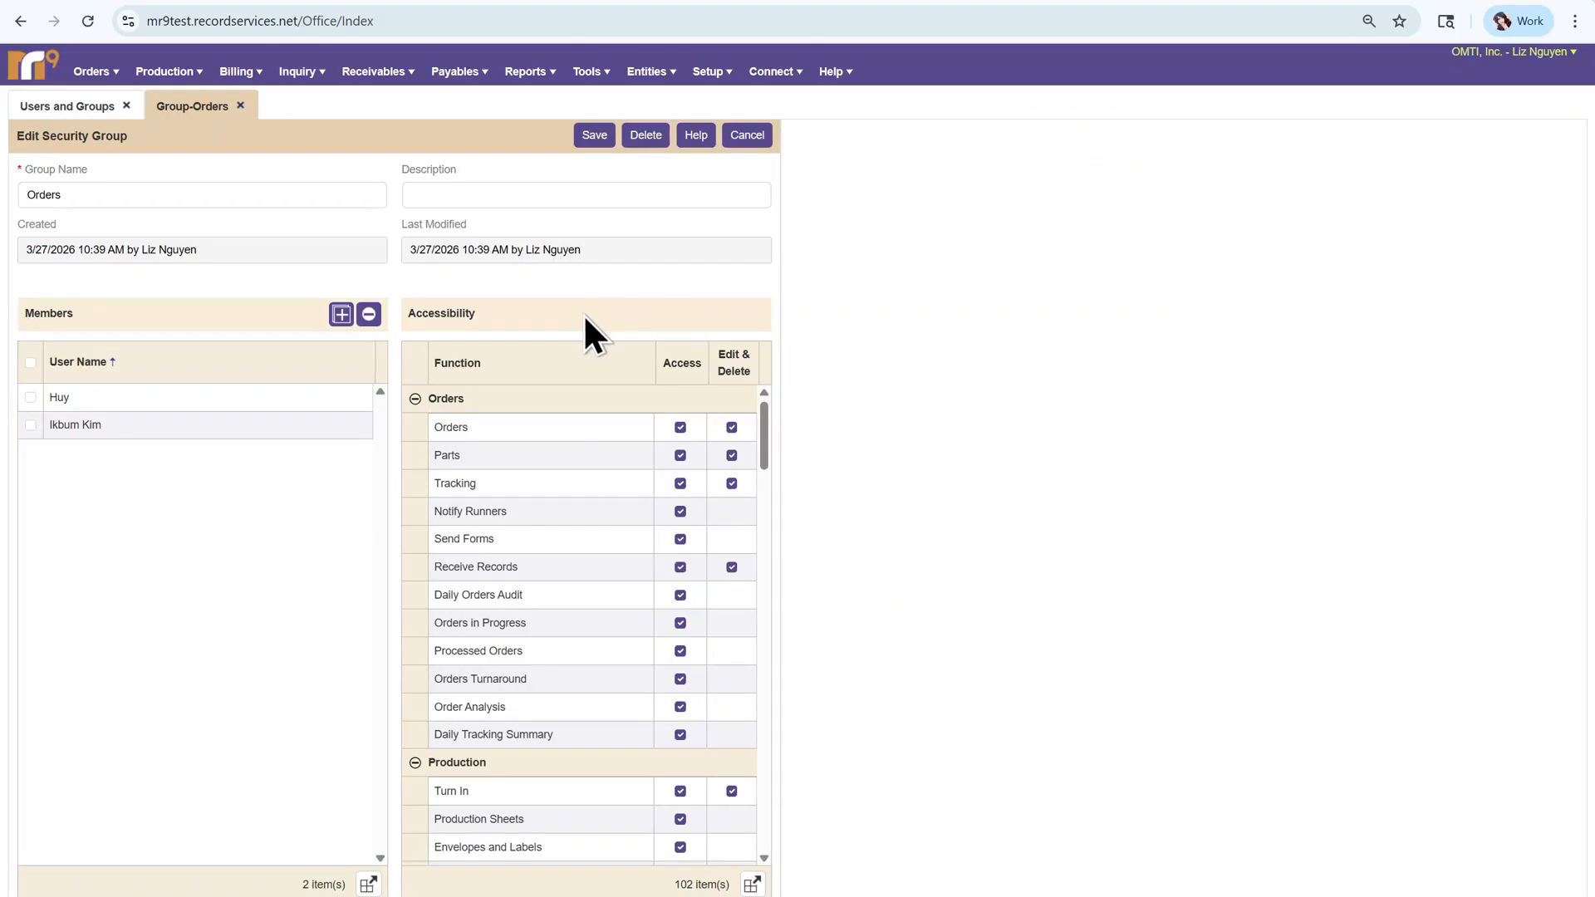
{"action": "scroll", "coordinate": [609, 537], "scroll_direction": "down", "scroll_amount": 9}
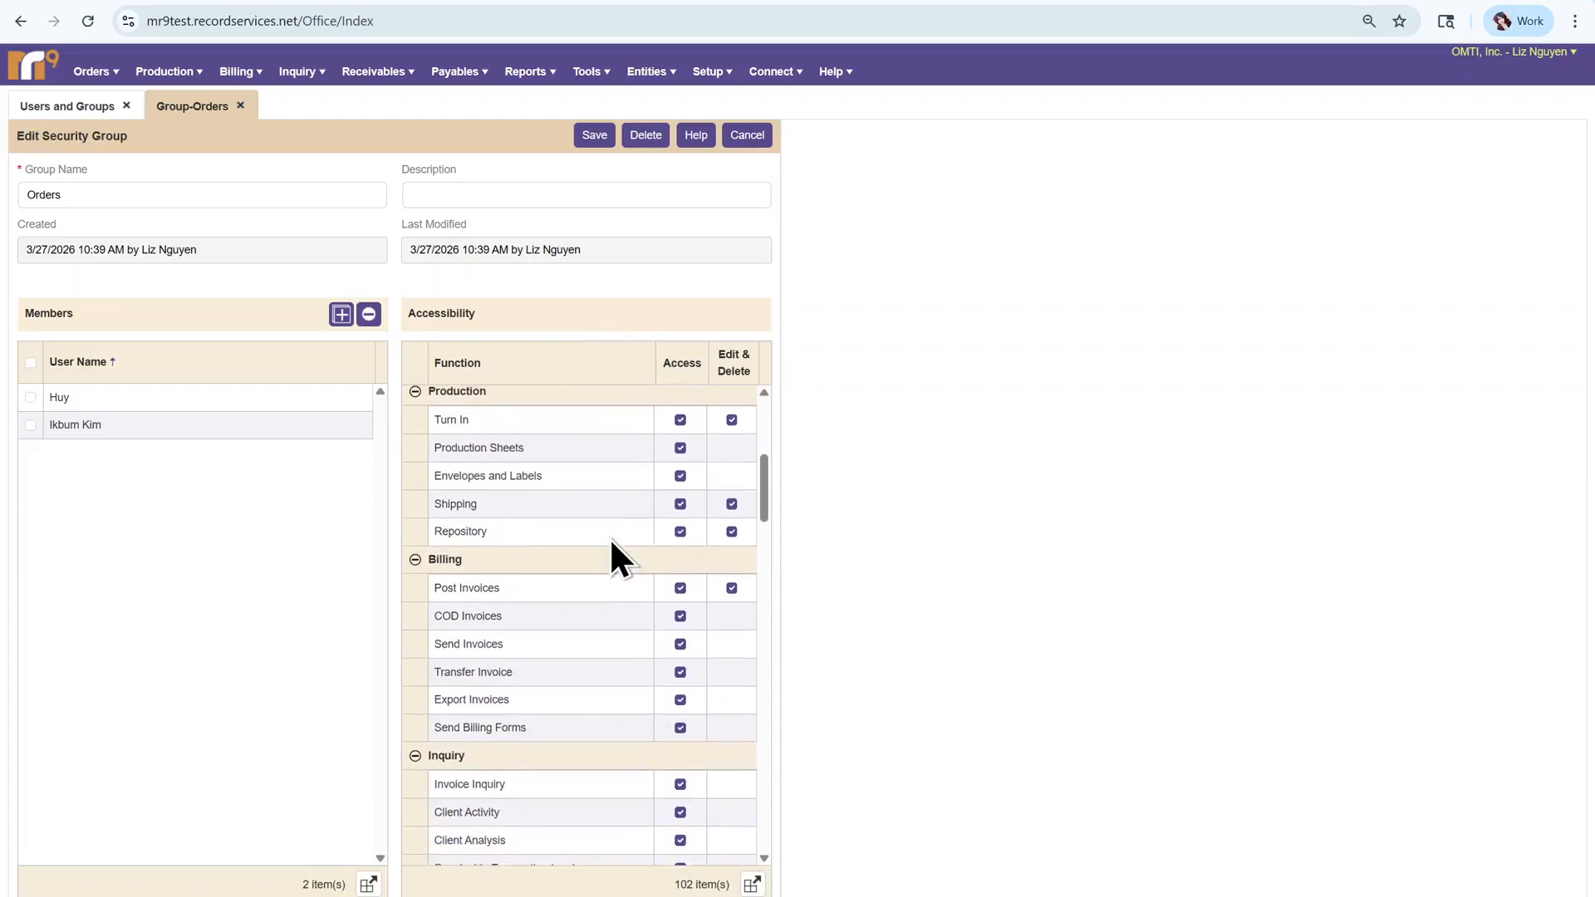
{"action": "scroll", "coordinate": [609, 536], "scroll_direction": "up", "scroll_amount": 9}
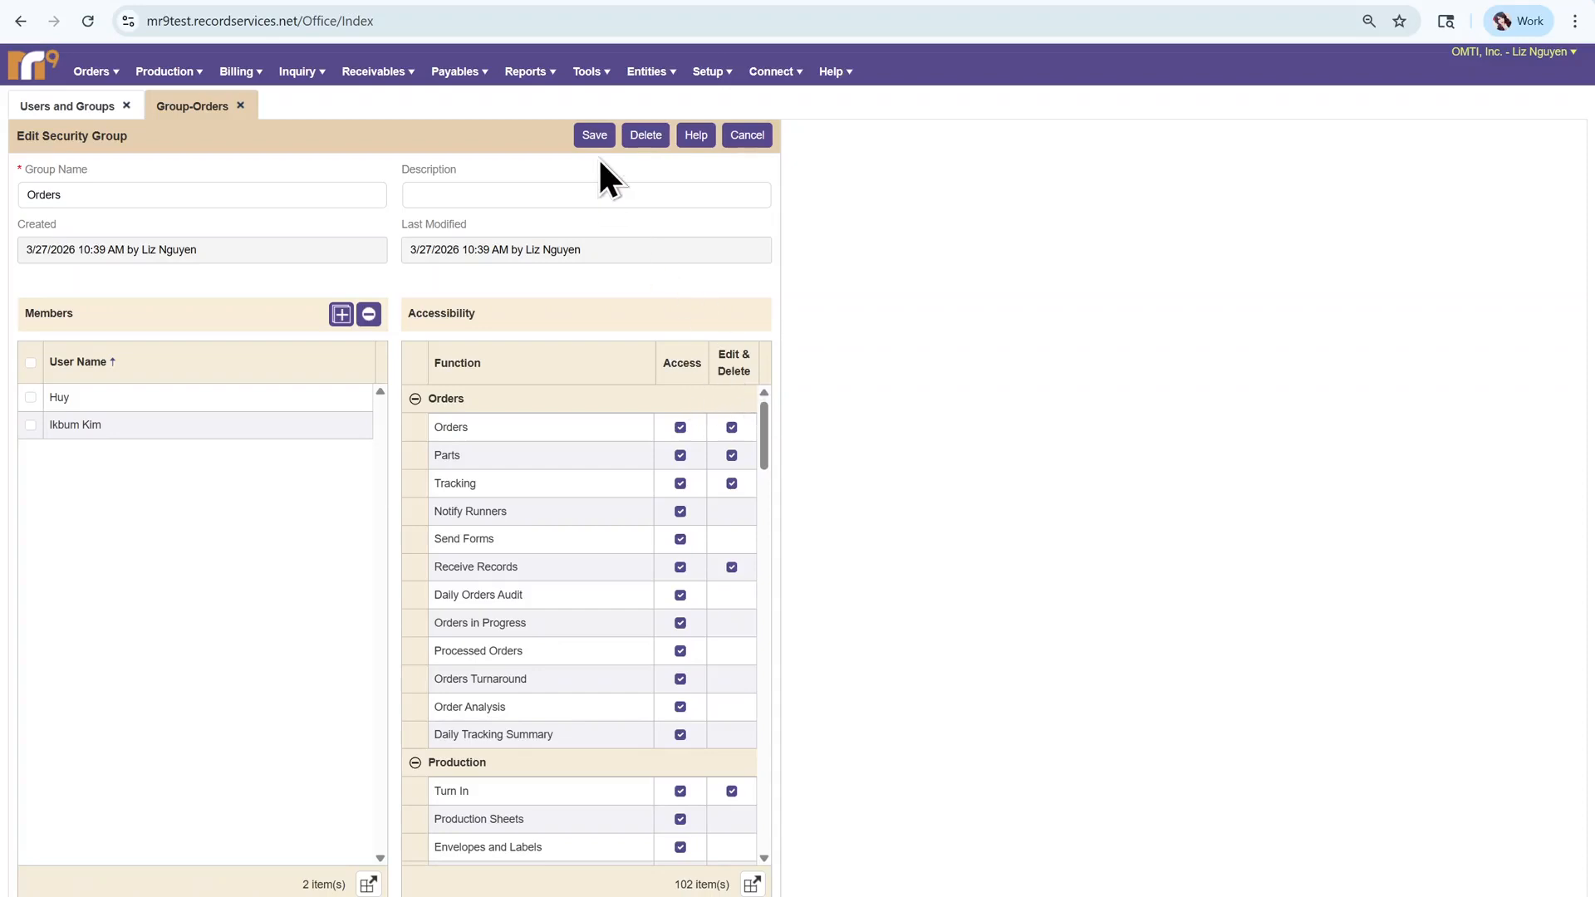
{"action": "left_click", "coordinate": [595, 135]}
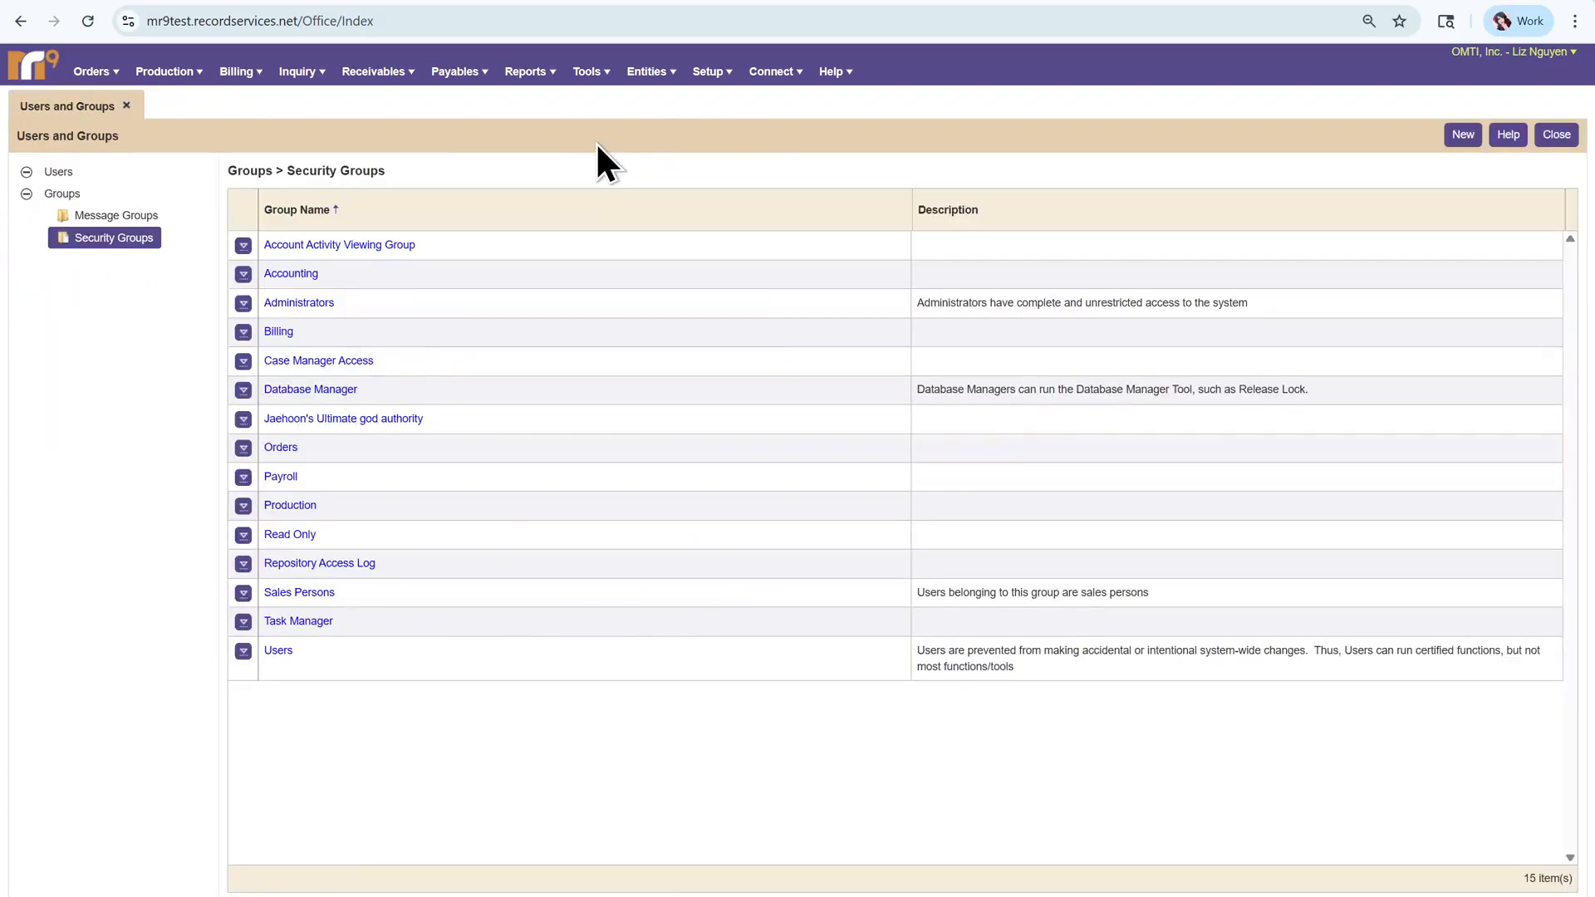